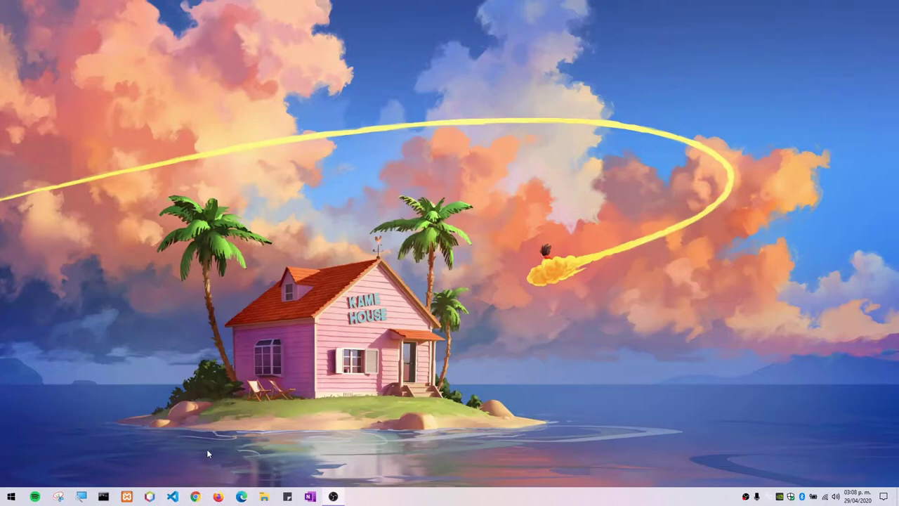
# Open the apachefriends.org website in Microsoft Edge.
pyautogui.click(241, 497)
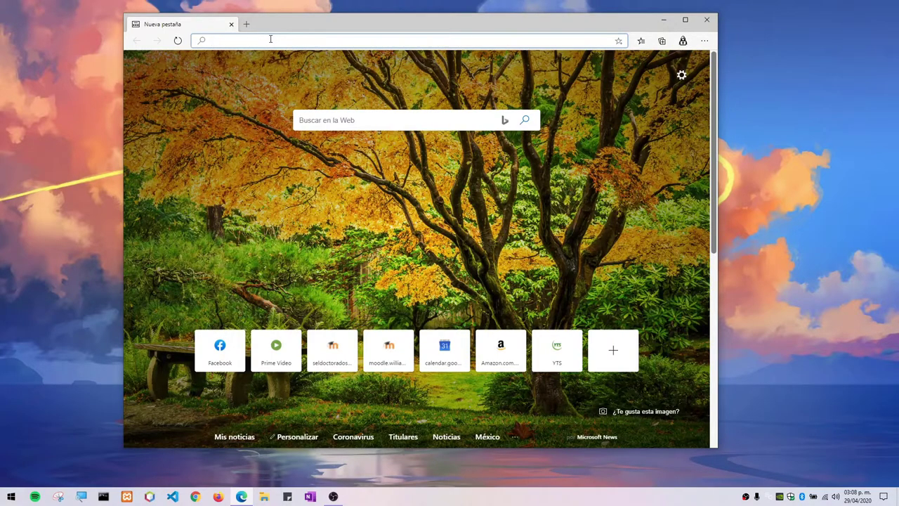
pyautogui.write('apache')
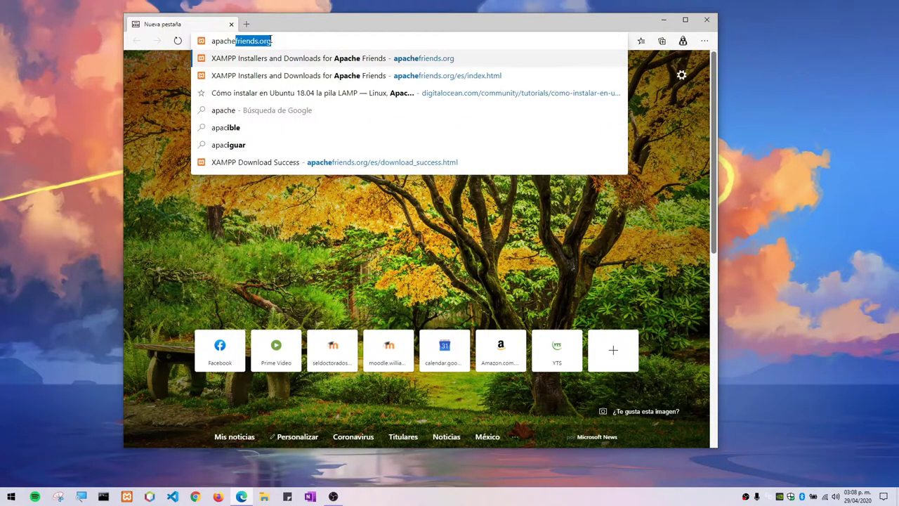
pyautogui.press('Return')
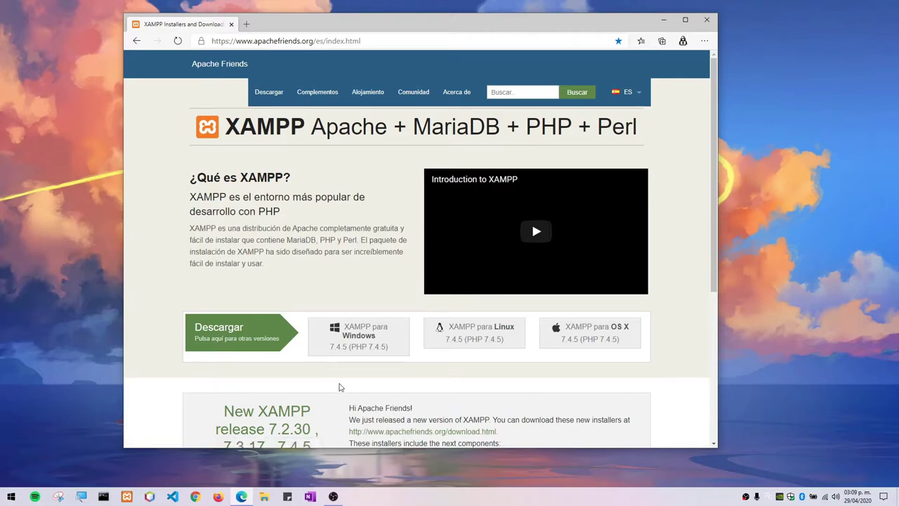
# Download XAMPP 7.4.5 for Windows as xampp-windows-x64-7.4.5-0-VC15-installer in the Descargas folder, replacing the existing copy.
pyautogui.click(348, 345)
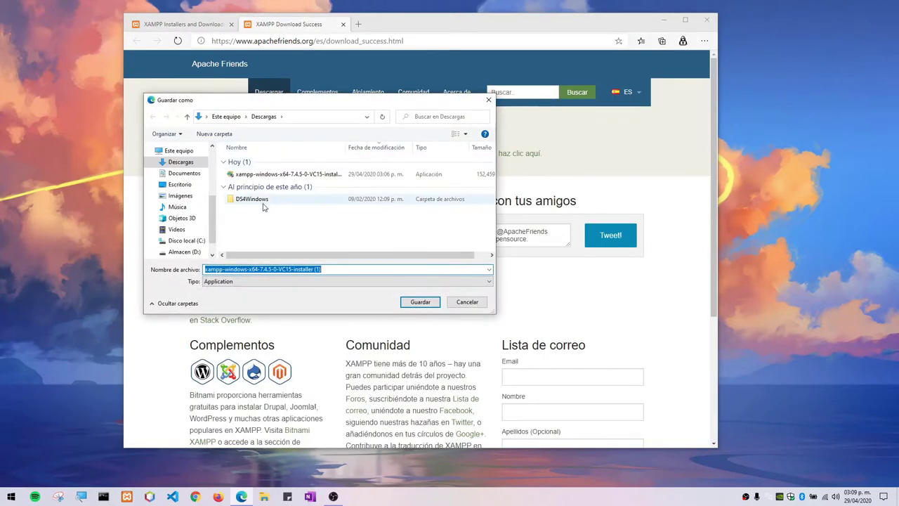
pyautogui.click(288, 174)
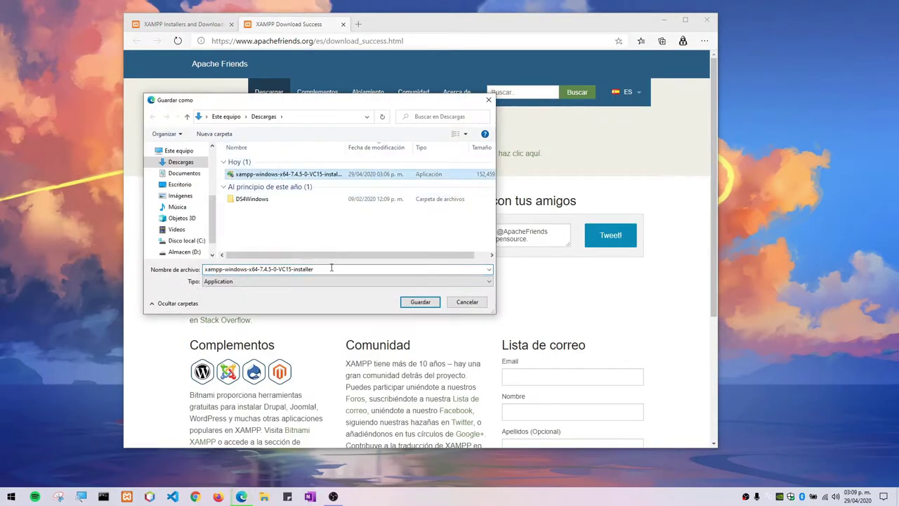
pyautogui.click(420, 302)
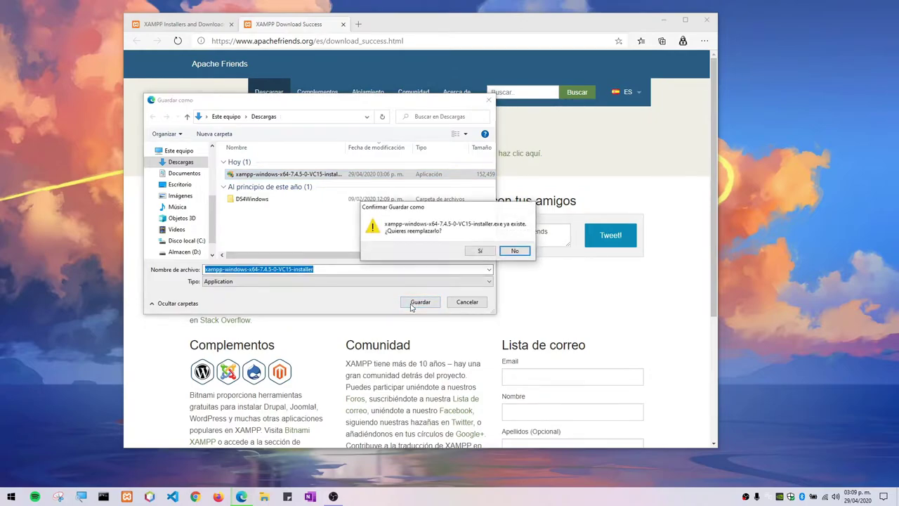
pyautogui.click(481, 251)
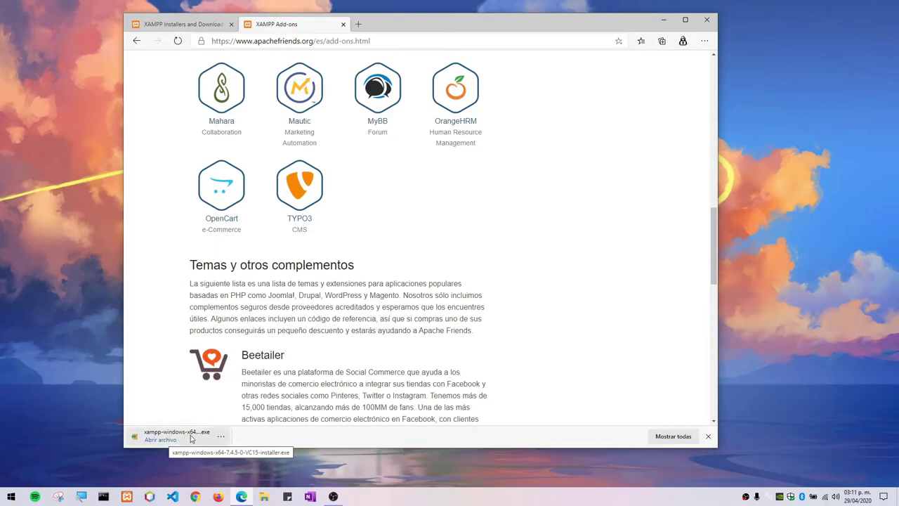
# Run the downloaded XAMPP installer with permission to make changes to the device and acknowledge its User Account Control notice.
pyautogui.click(161, 440)
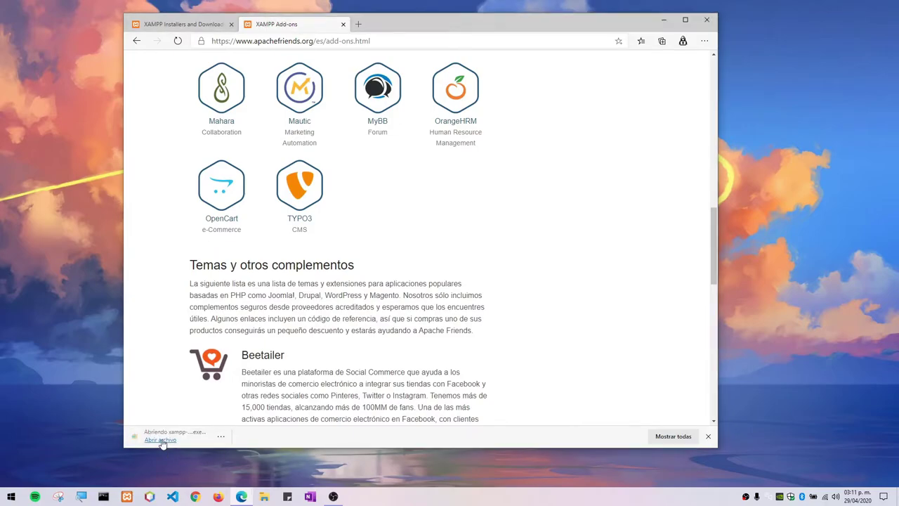
pyautogui.click(664, 19)
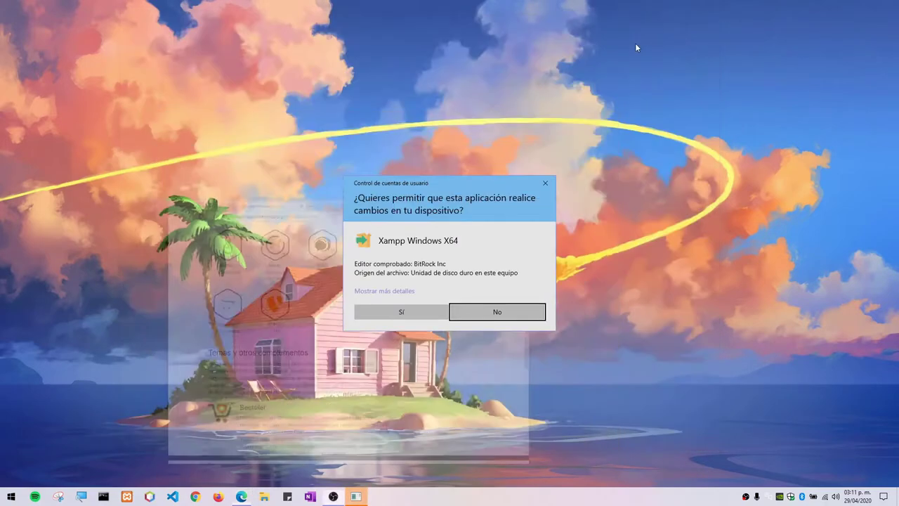
pyautogui.moveTo(437, 193); pyautogui.dragTo(348, 153)
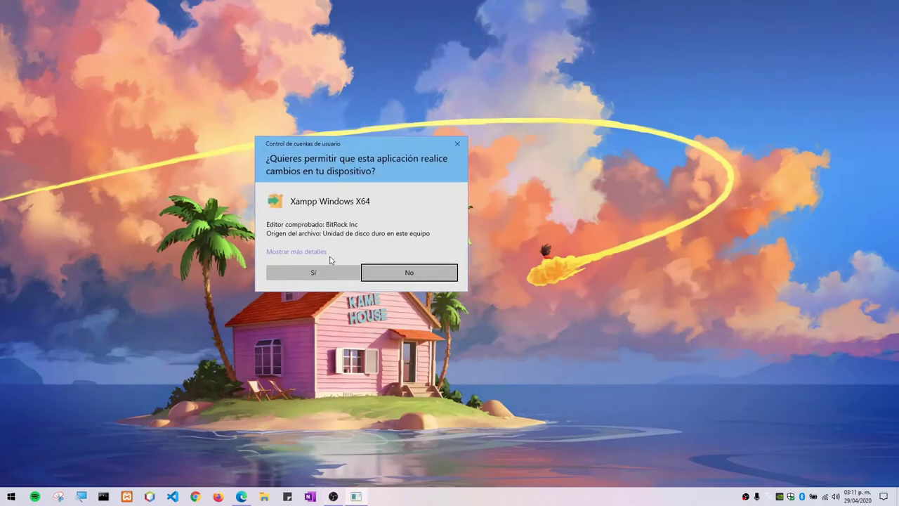
pyautogui.click(283, 275)
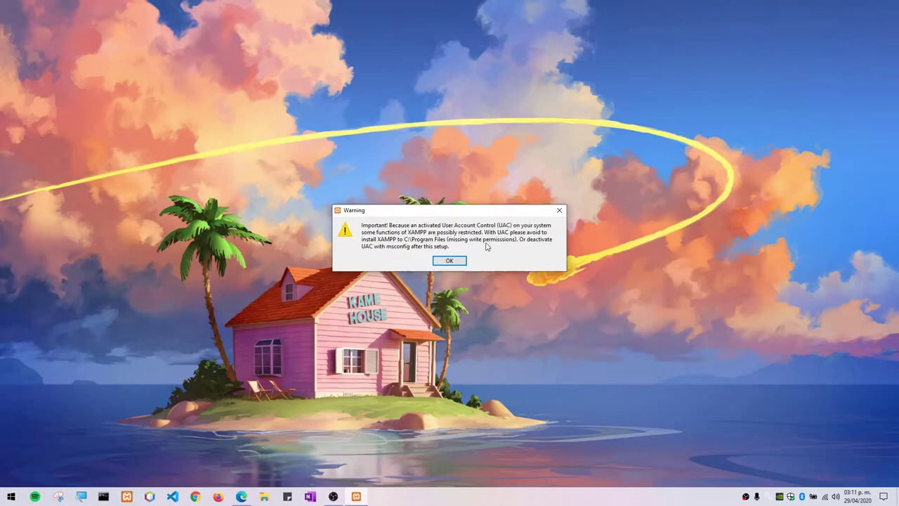
pyautogui.click(450, 260)
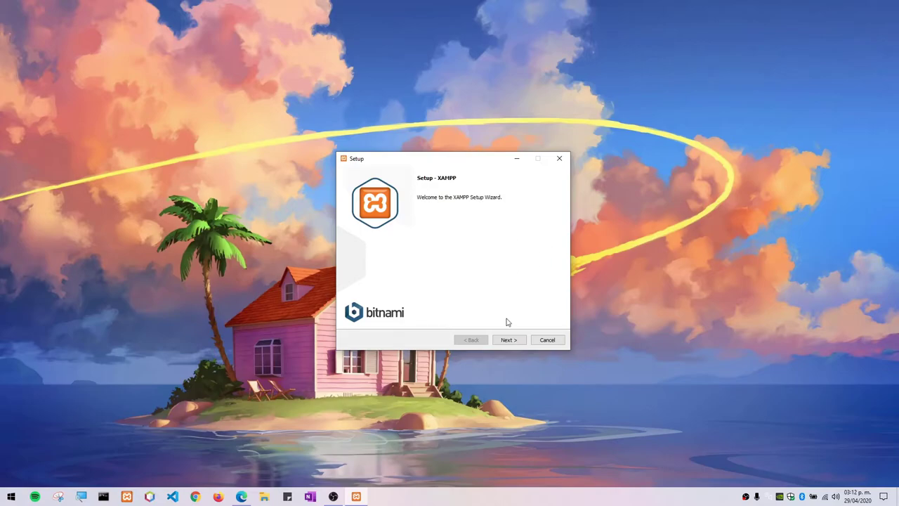
# Exclude FileZilla FTP Server, Mercury Mail Server, Tomcat, Perl, Webalizer and Fake Sendmail from the XAMPP components to install.
pyautogui.click(509, 341)
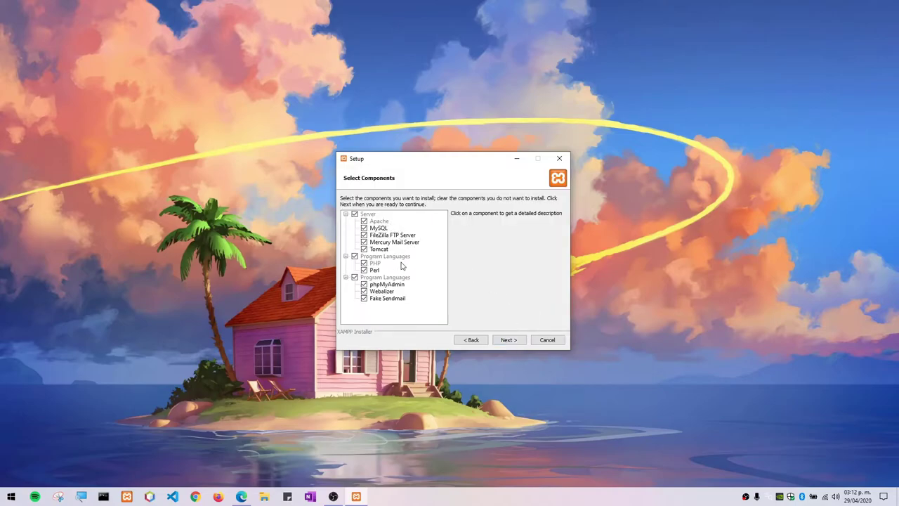
pyautogui.click(79, 497)
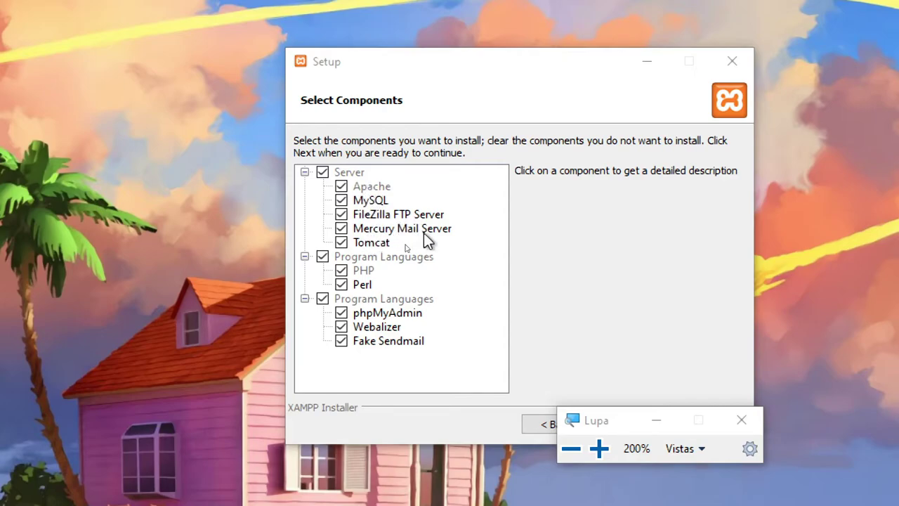
pyautogui.click(341, 215)
pyautogui.click(342, 228)
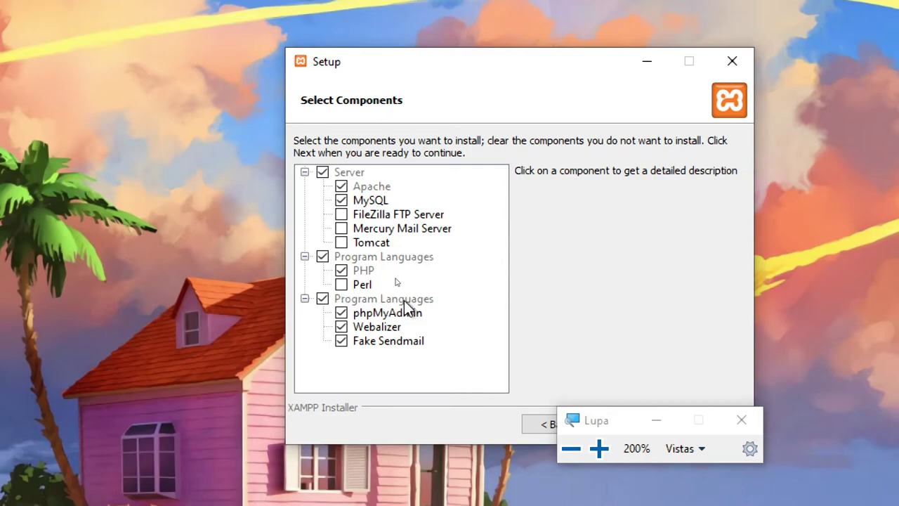
pyautogui.click(340, 328)
pyautogui.click(341, 341)
pyautogui.moveTo(621, 422); pyautogui.dragTo(127, 366)
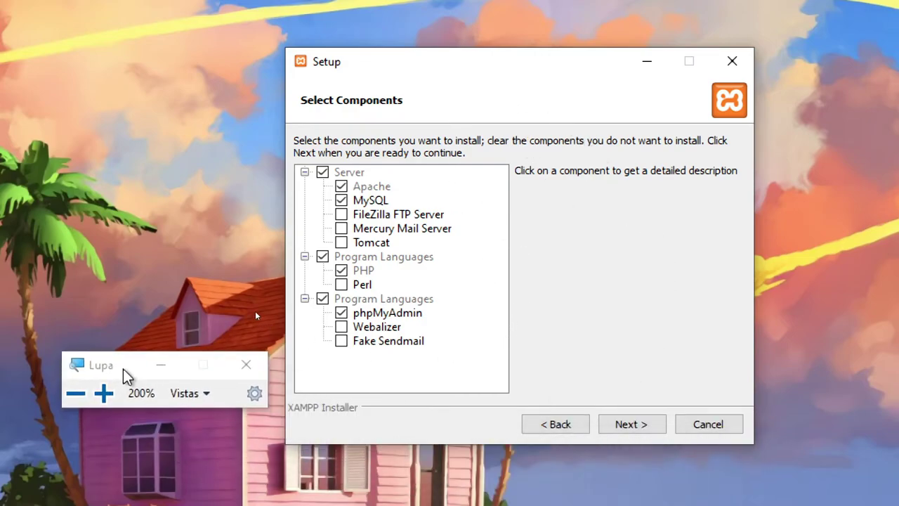
pyautogui.click(628, 426)
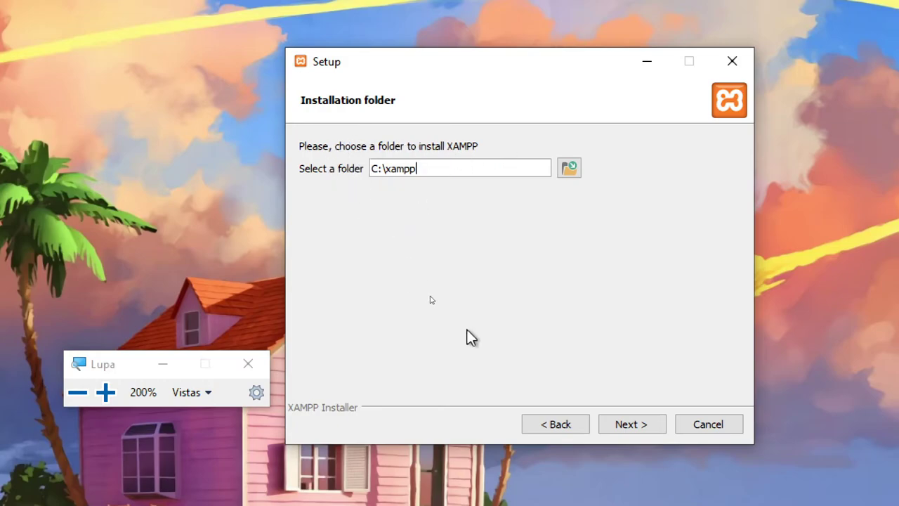
# Set the XAMPP installation folder to C:\xampp2 and continue the setup.
pyautogui.click(623, 429)
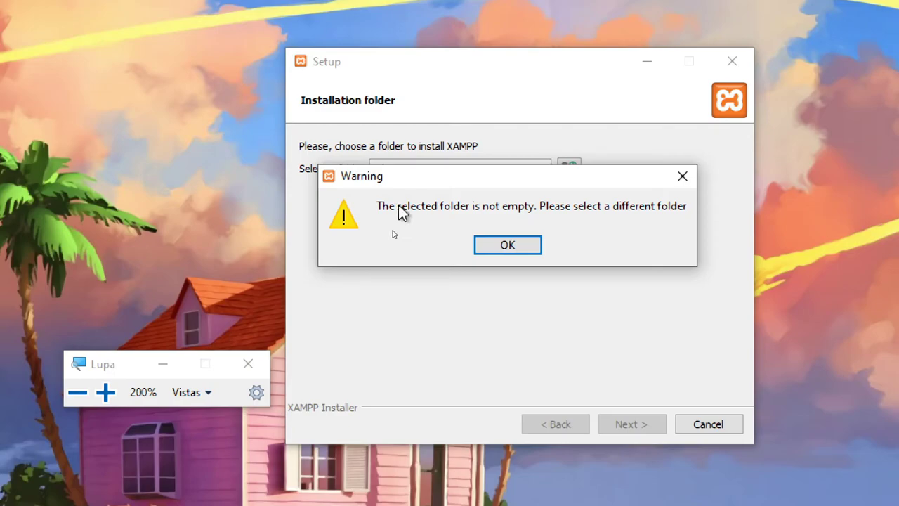
pyautogui.click(497, 246)
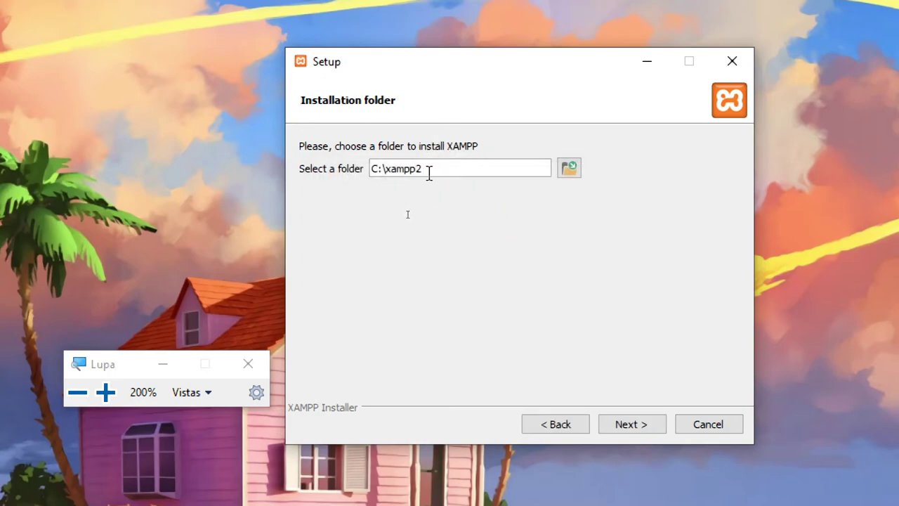
pyautogui.click(635, 424)
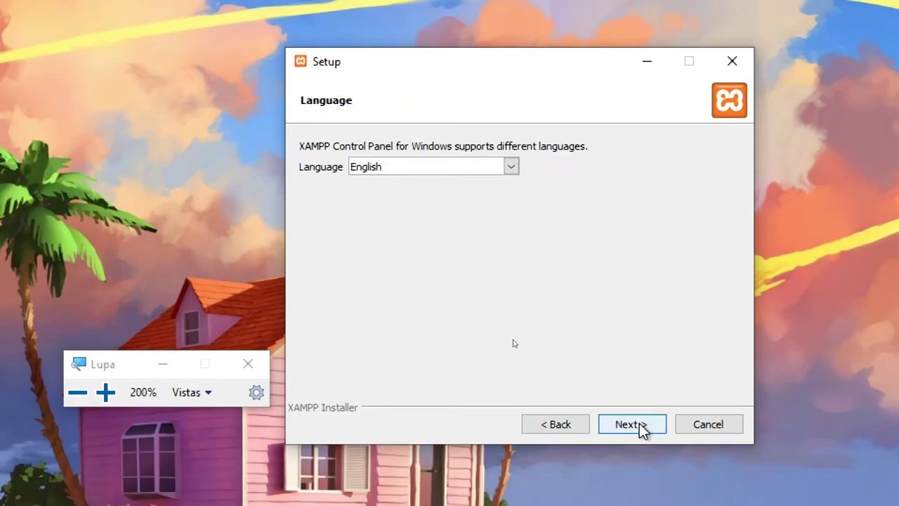
# Keep English as the XAMPP Control Panel language and continue the setup.
pyautogui.click(511, 166)
pyautogui.click(496, 182)
pyautogui.click(511, 167)
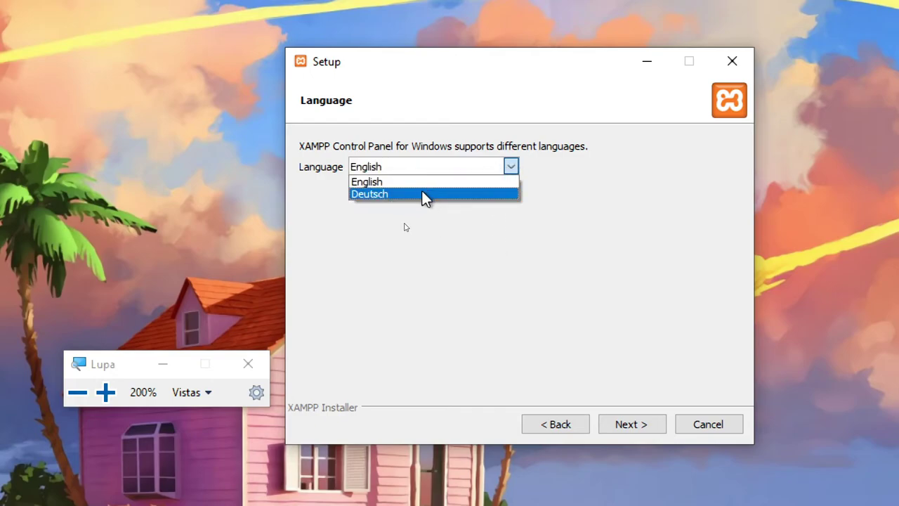
pyautogui.click(411, 232)
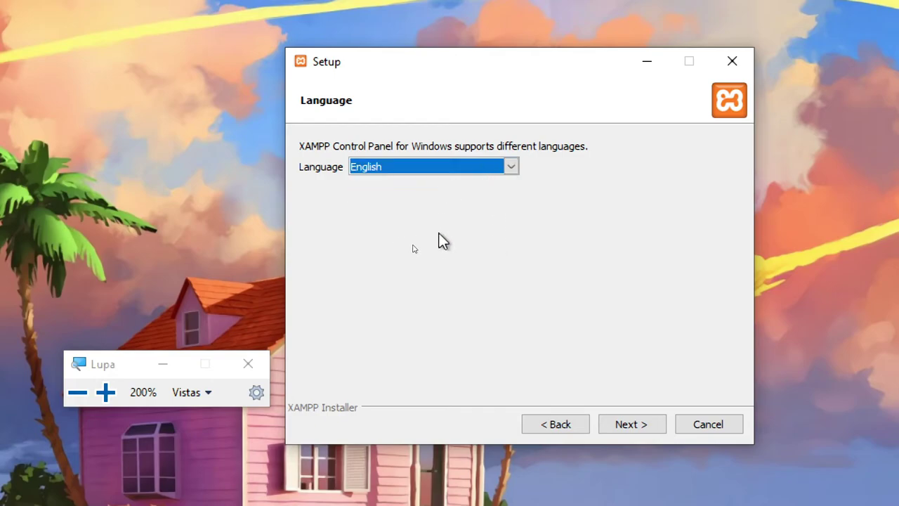
pyautogui.click(632, 424)
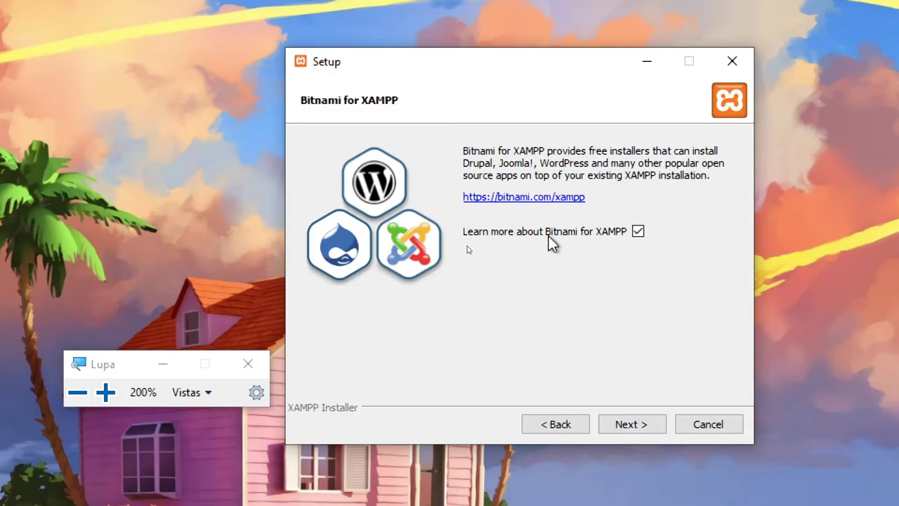
# Opt out of learning more about Bitnami for XAMPP and start the installation.
pyautogui.click(636, 230)
pyautogui.click(624, 426)
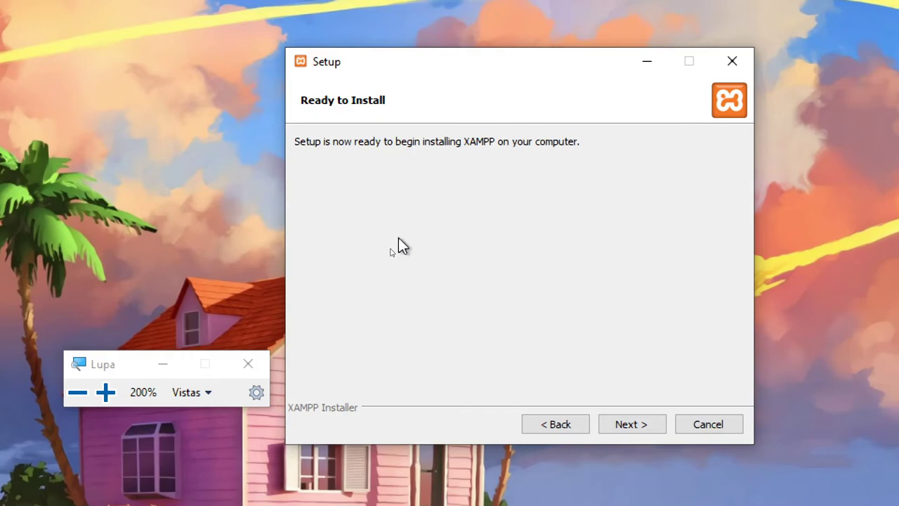
pyautogui.click(250, 363)
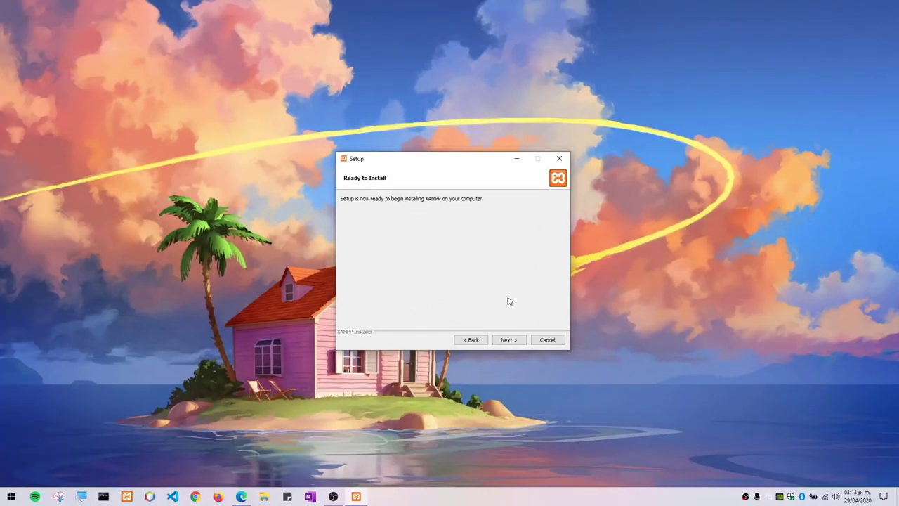
pyautogui.click(509, 340)
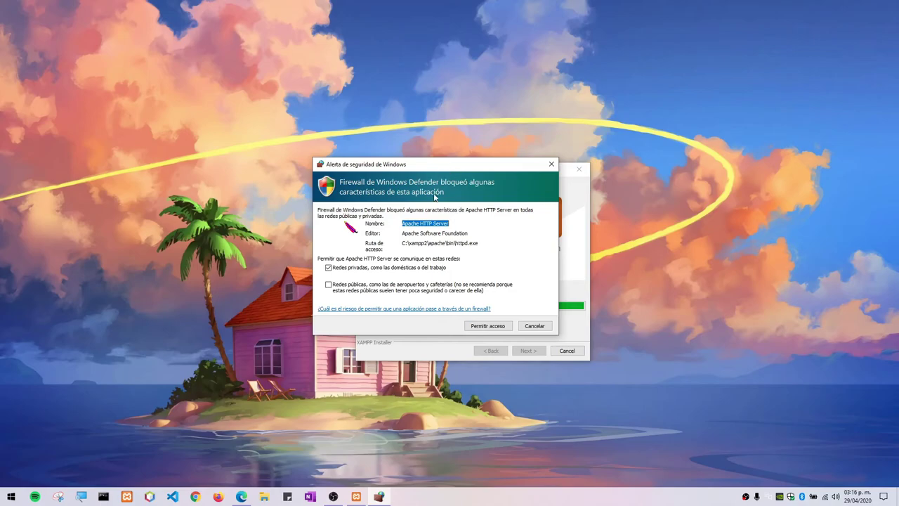
# Allow Apache HTTP Server through the firewall on private networks, and finish the setup by launching the XAMPP Control Panel.
pyautogui.click(474, 327)
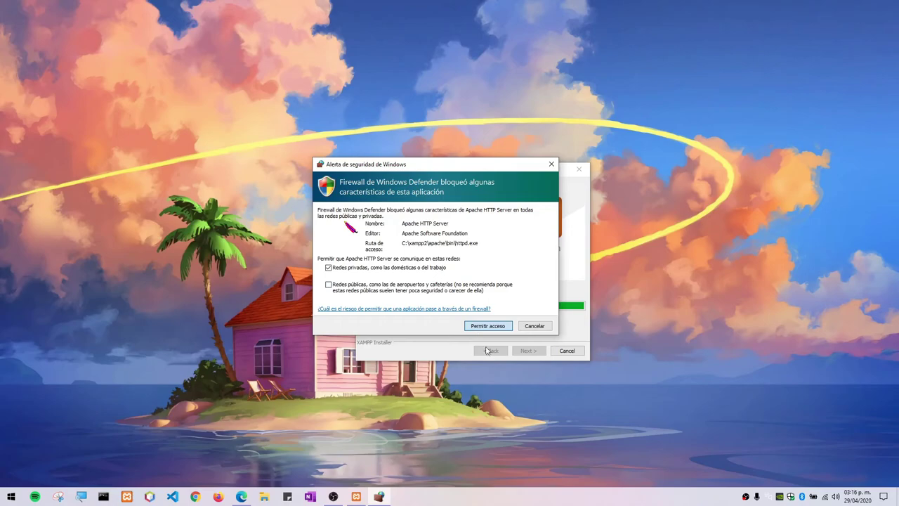
pyautogui.click(480, 330)
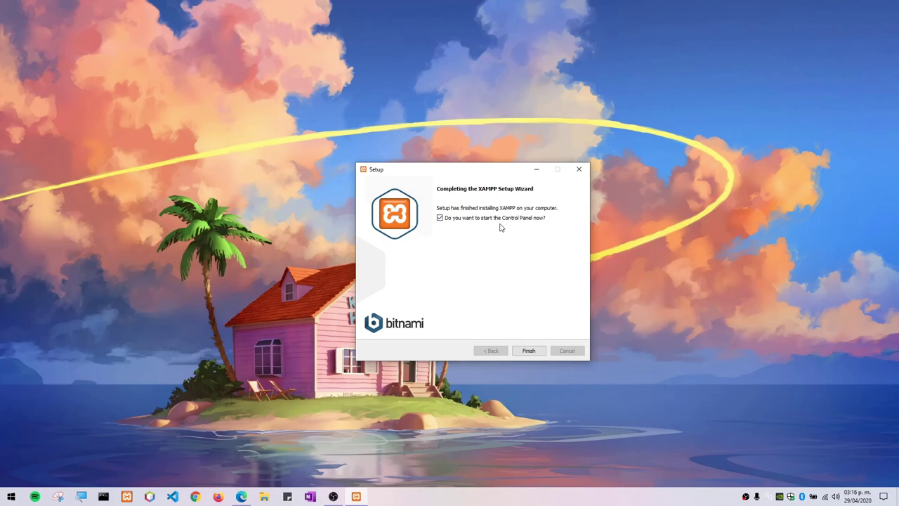
pyautogui.click(528, 353)
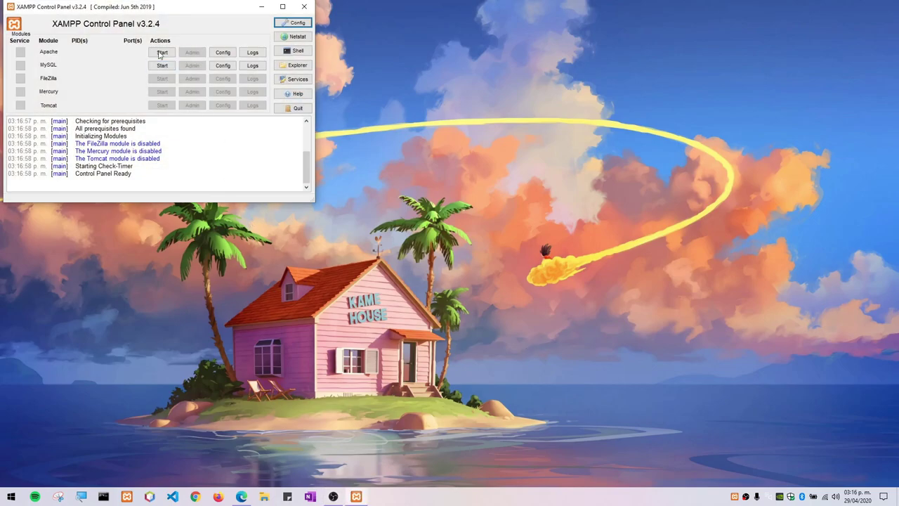
pyautogui.moveTo(185, 12); pyautogui.dragTo(476, 188)
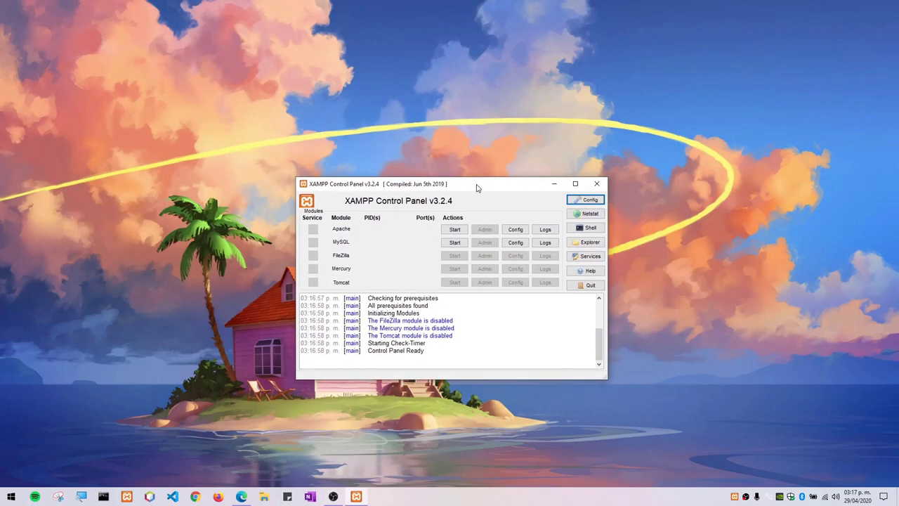